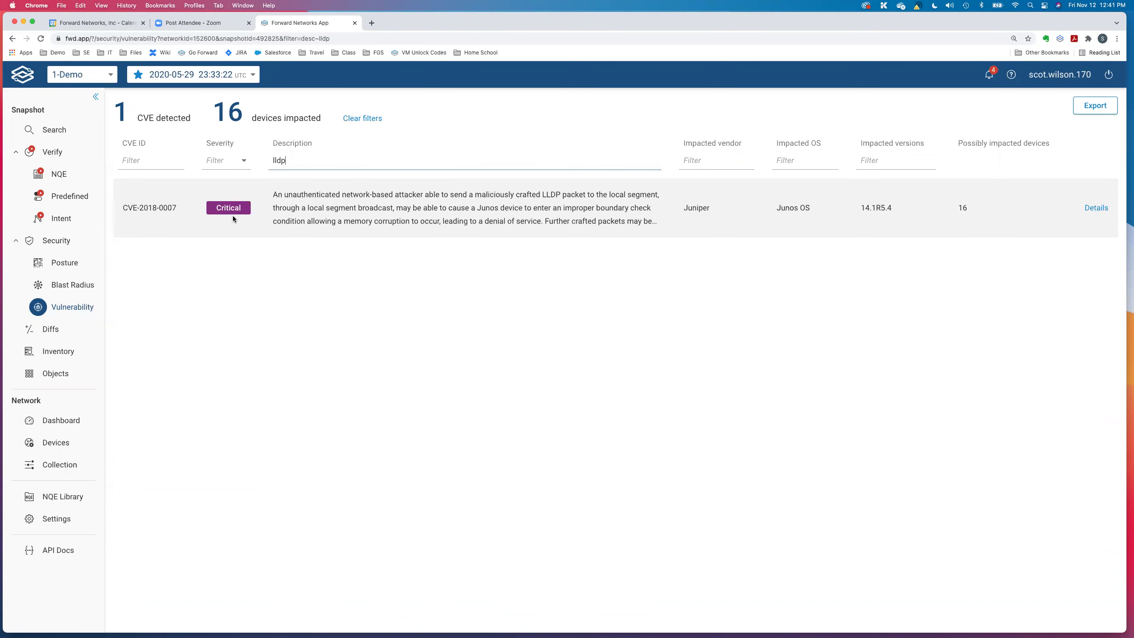
Review the details and possibly impacted devices of CVE-2018-0007, and close the details
left_click(1096, 208)
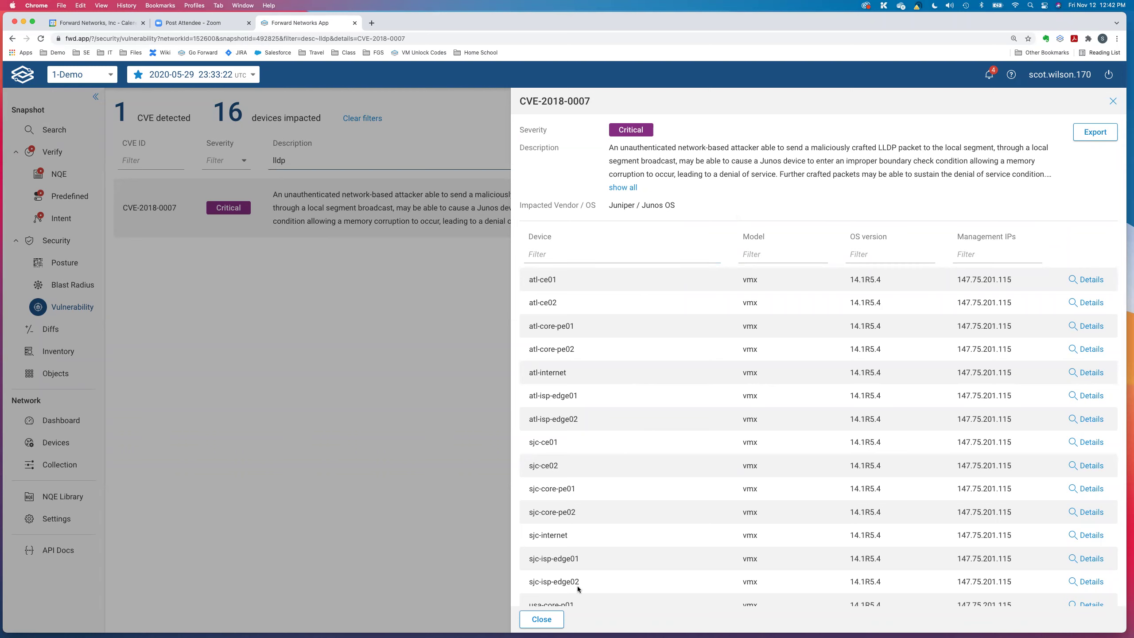
left_click(552, 620)
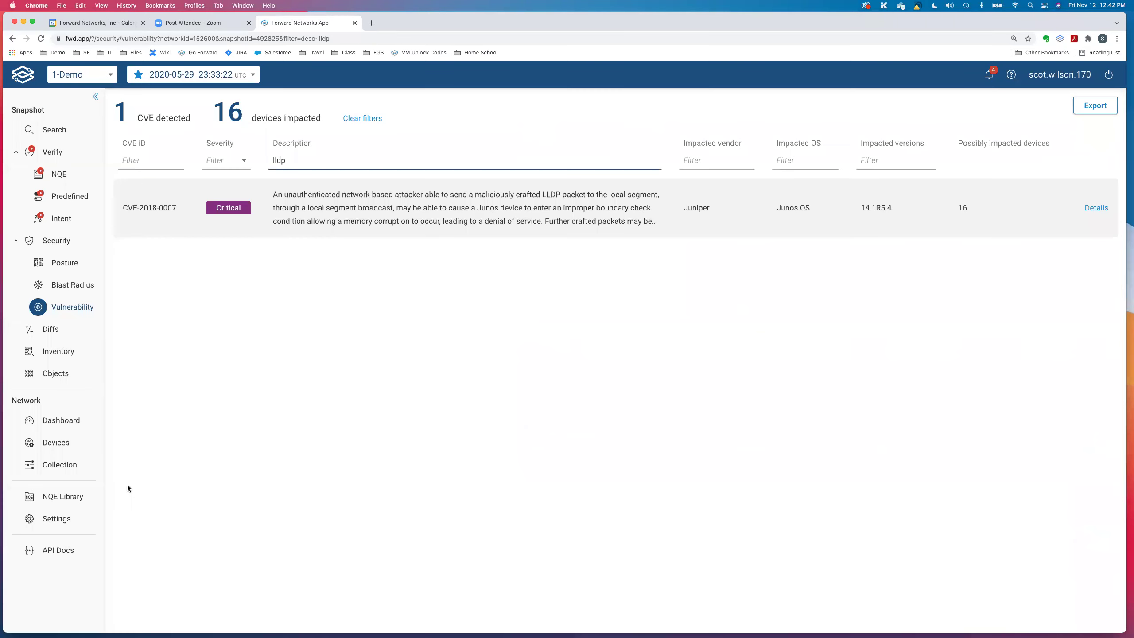
Run the CVE-2018-0007 query in the NQE Library and inspect the matching configuration line on atl-ce01
left_click(61, 497)
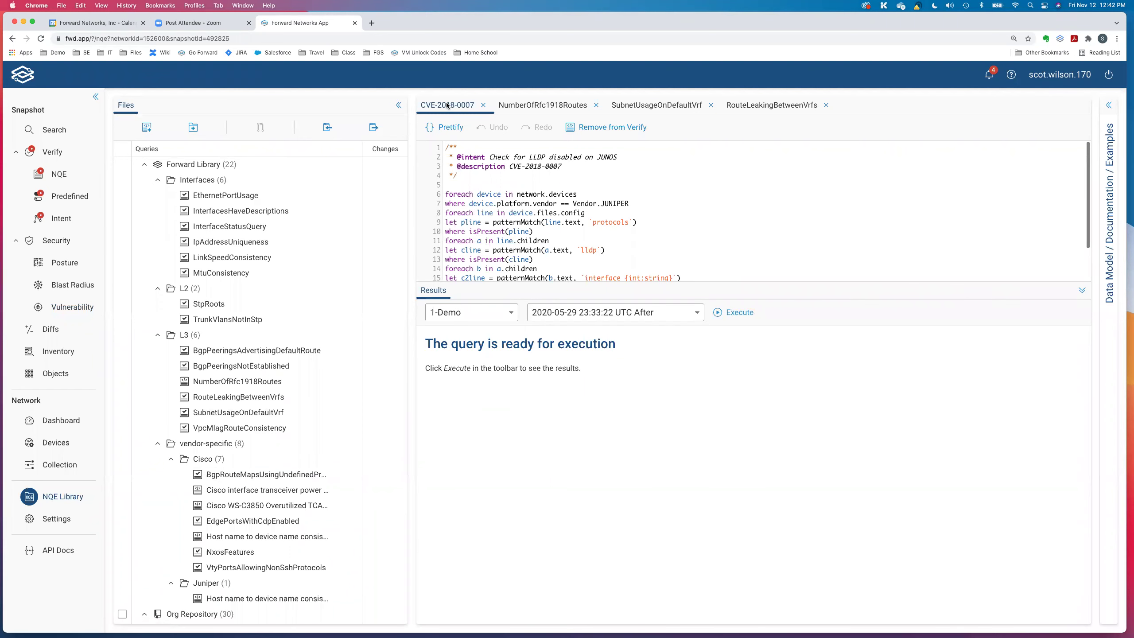
left_click(741, 314)
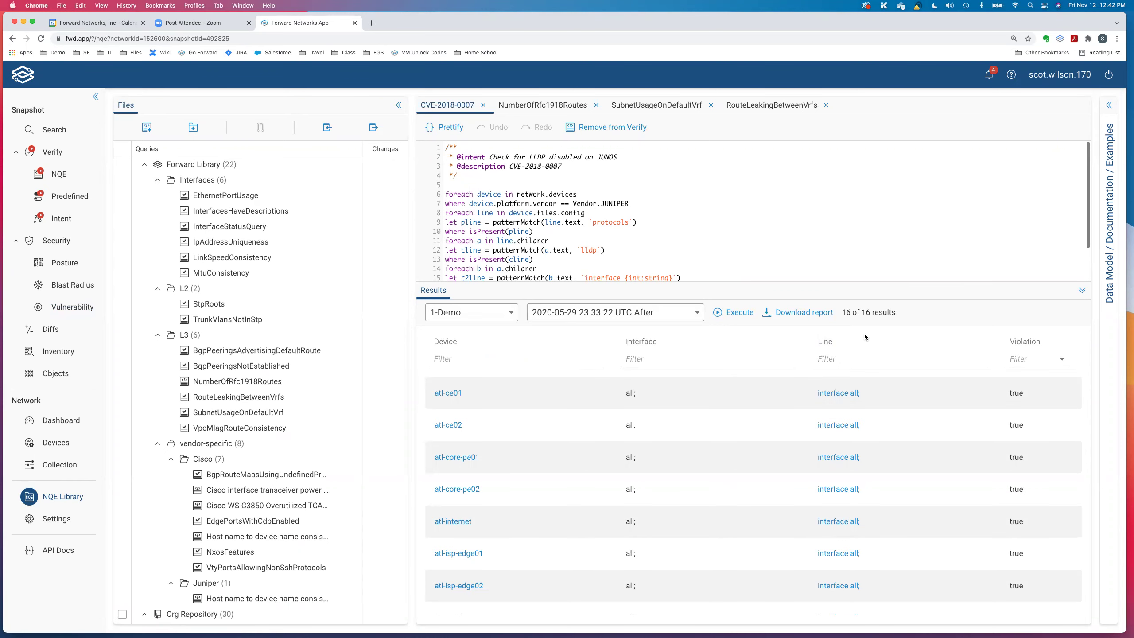
left_click(831, 394)
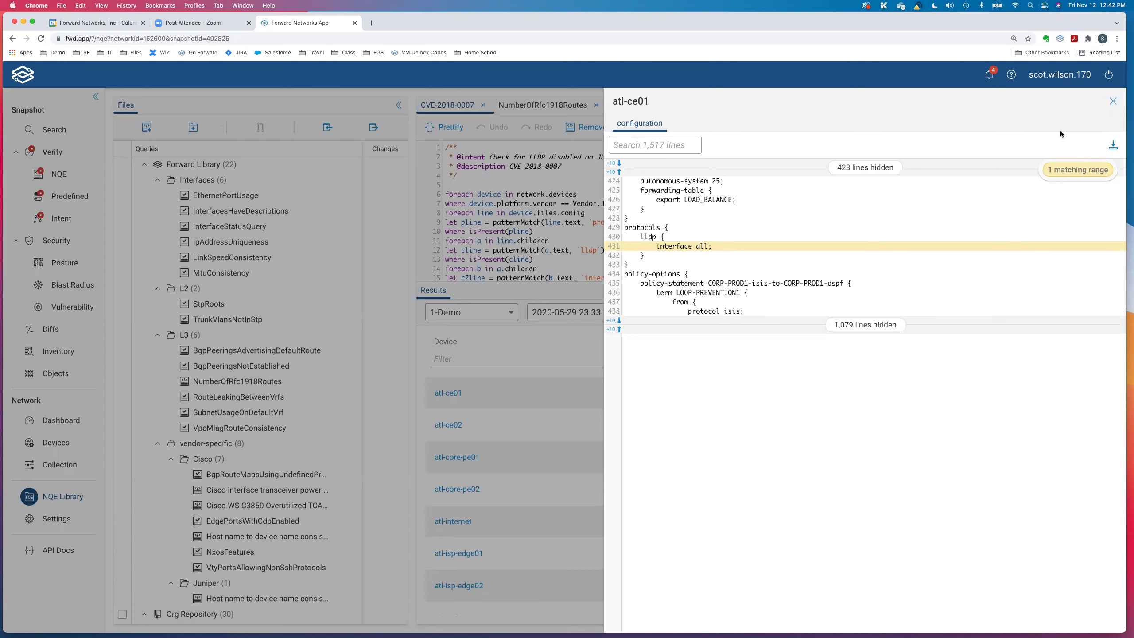
left_click(1114, 102)
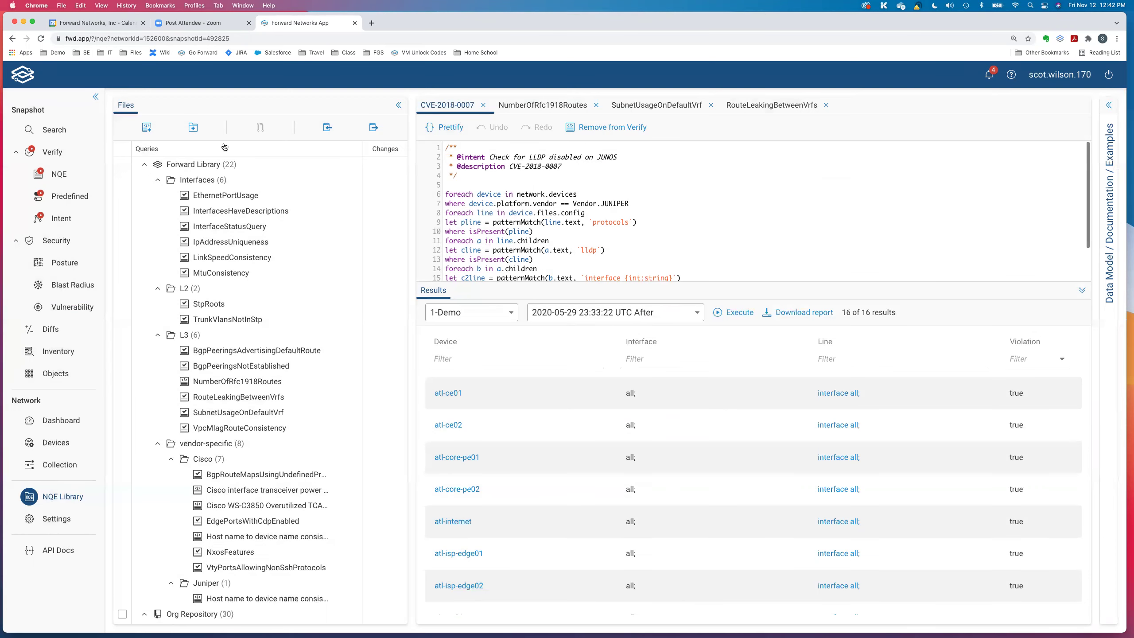
Show the topology of the ATL site from the network search map
left_click(60, 129)
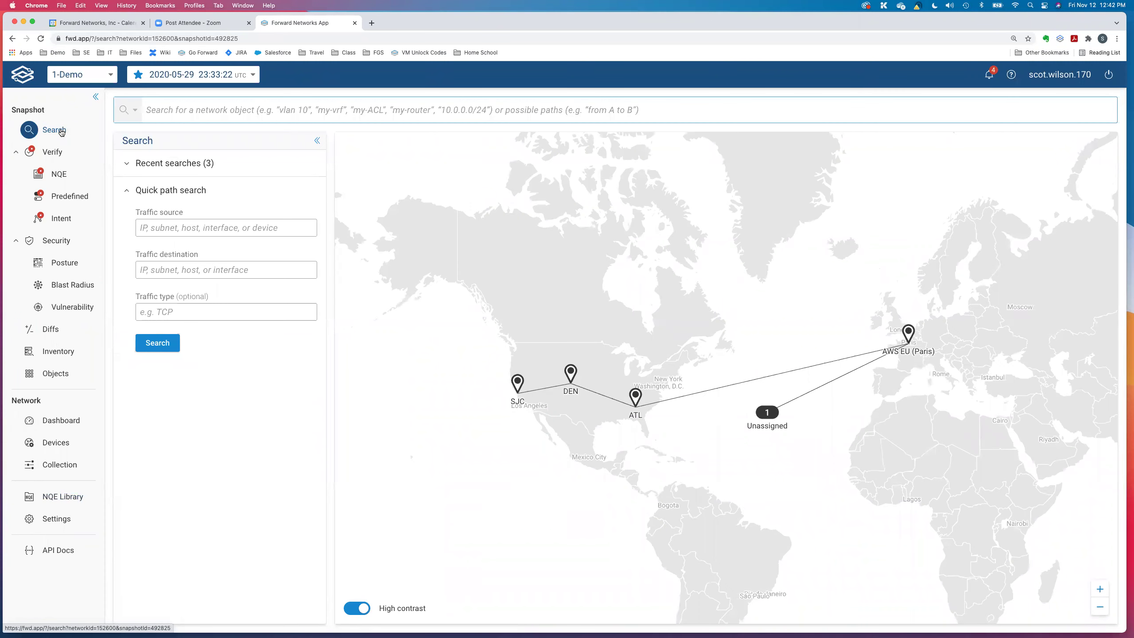
left_click(636, 394)
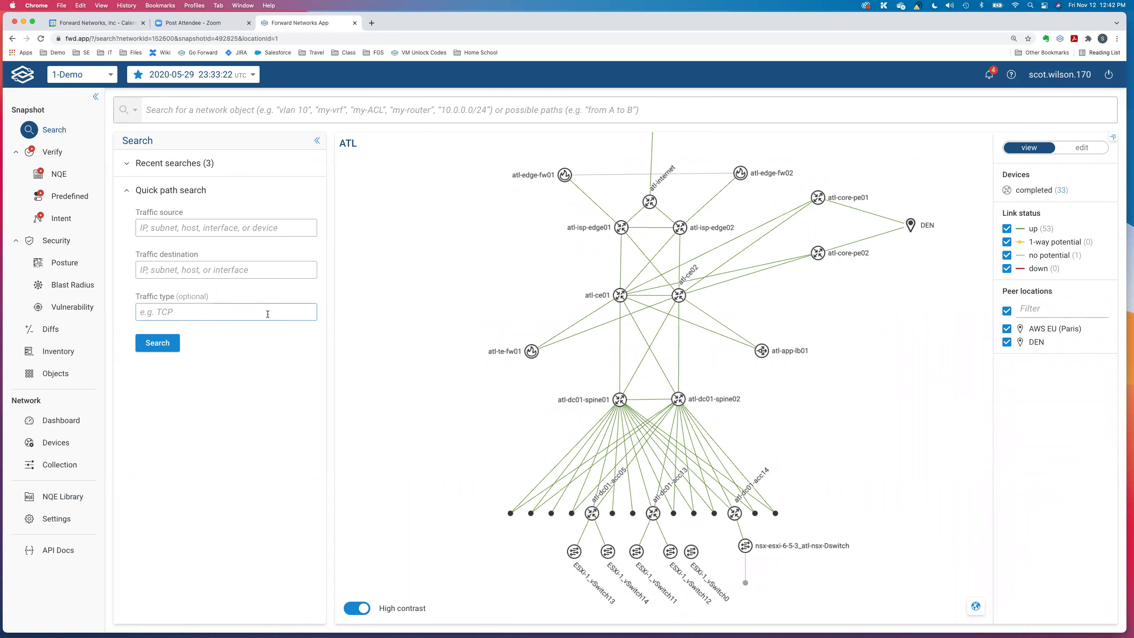
Run a Blast Radius reachability search for host 10.101.21.10 against the preset destination subnets
left_click(74, 285)
left_click(169, 143)
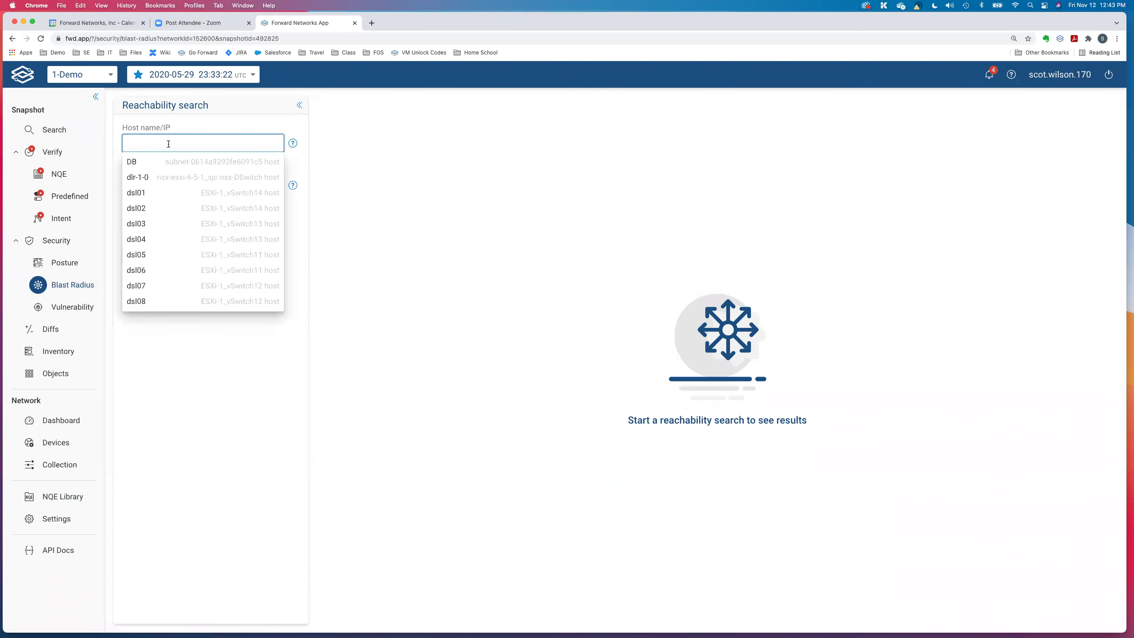
type("10.10")
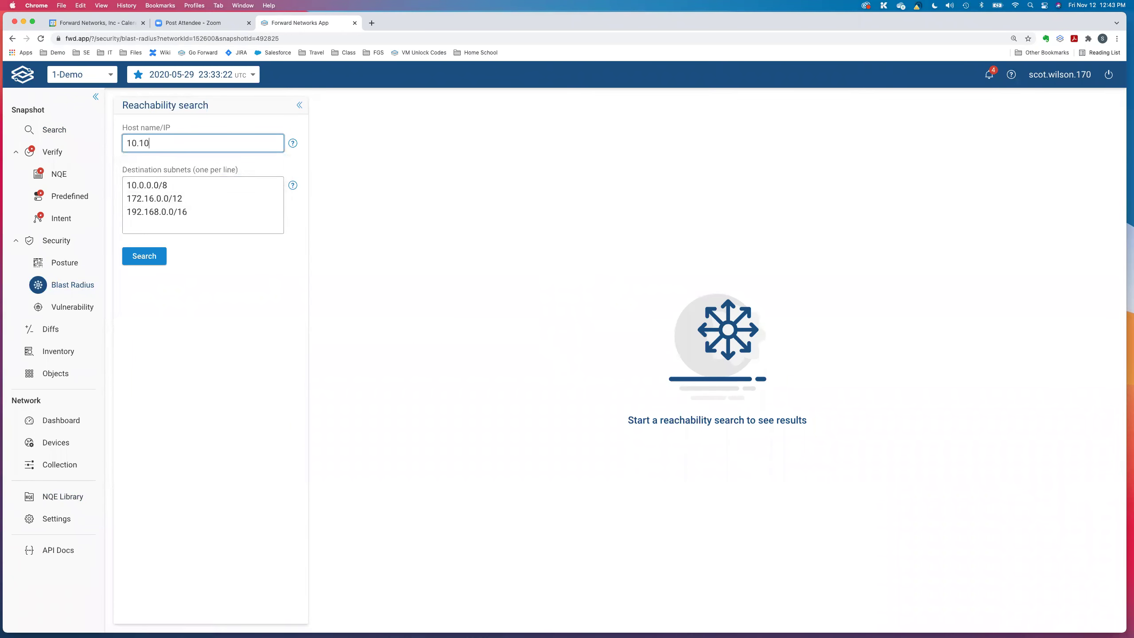
type("1.21.10")
left_click(153, 258)
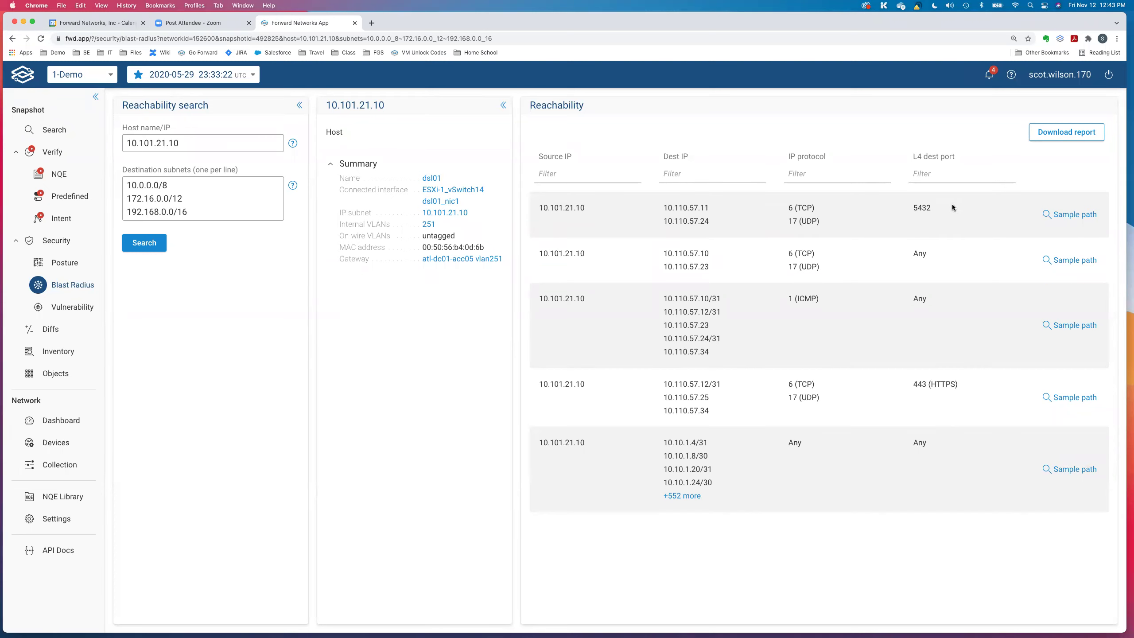
Open the sample path for destination port 5432 and examine the device state behind the first atl-ce02 hop's route to 10.110.57.11/32
left_click(1068, 217)
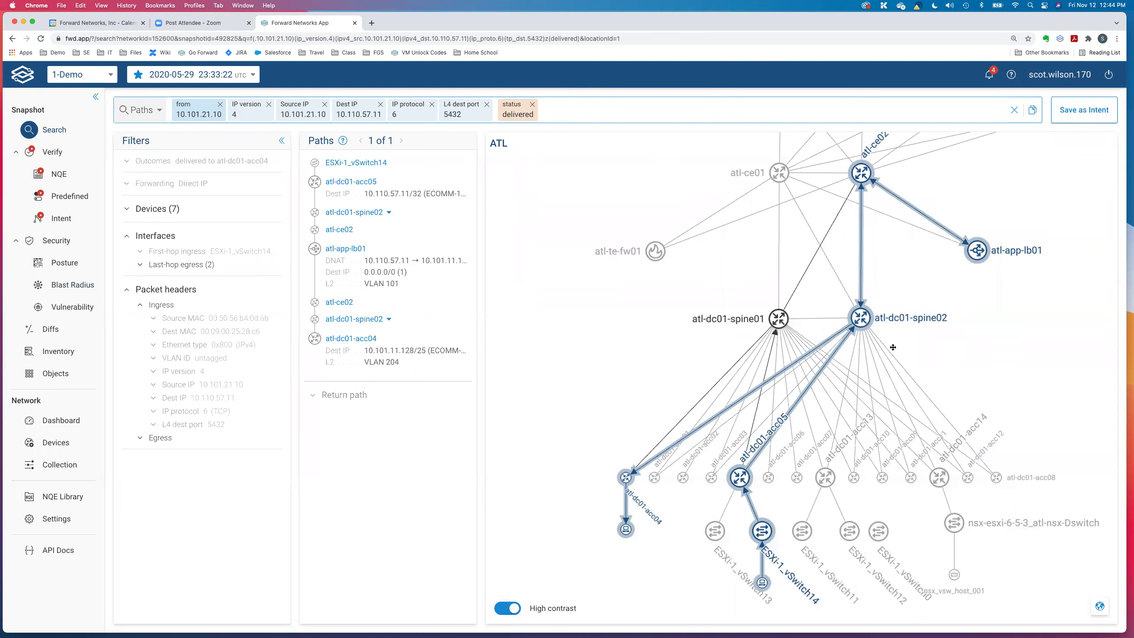
left_click(346, 231)
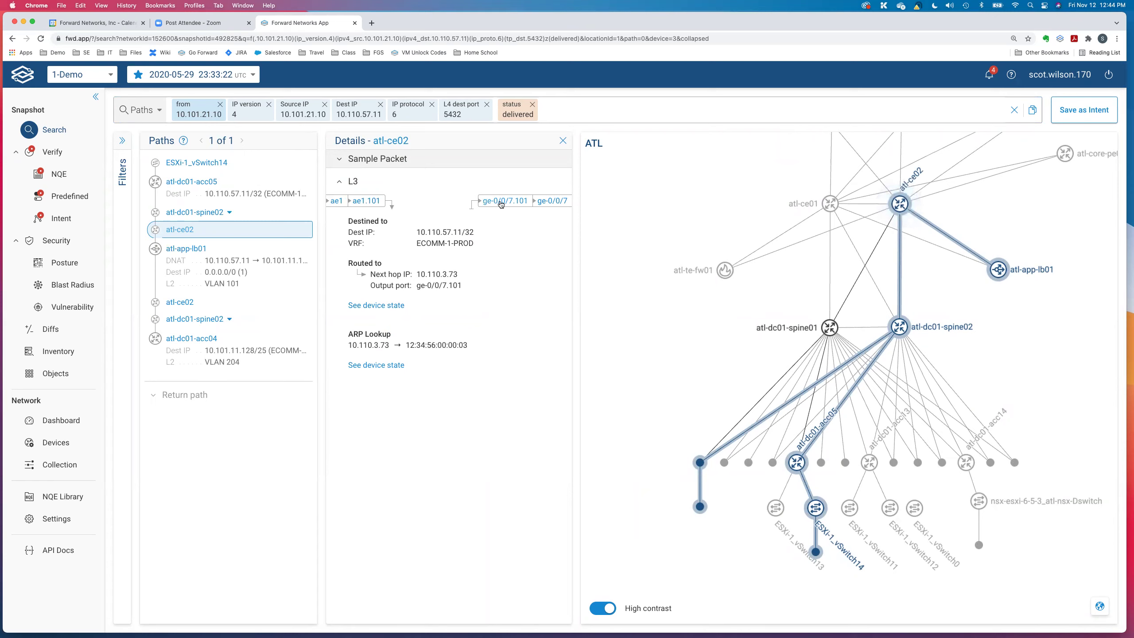
mouse_move(501, 204)
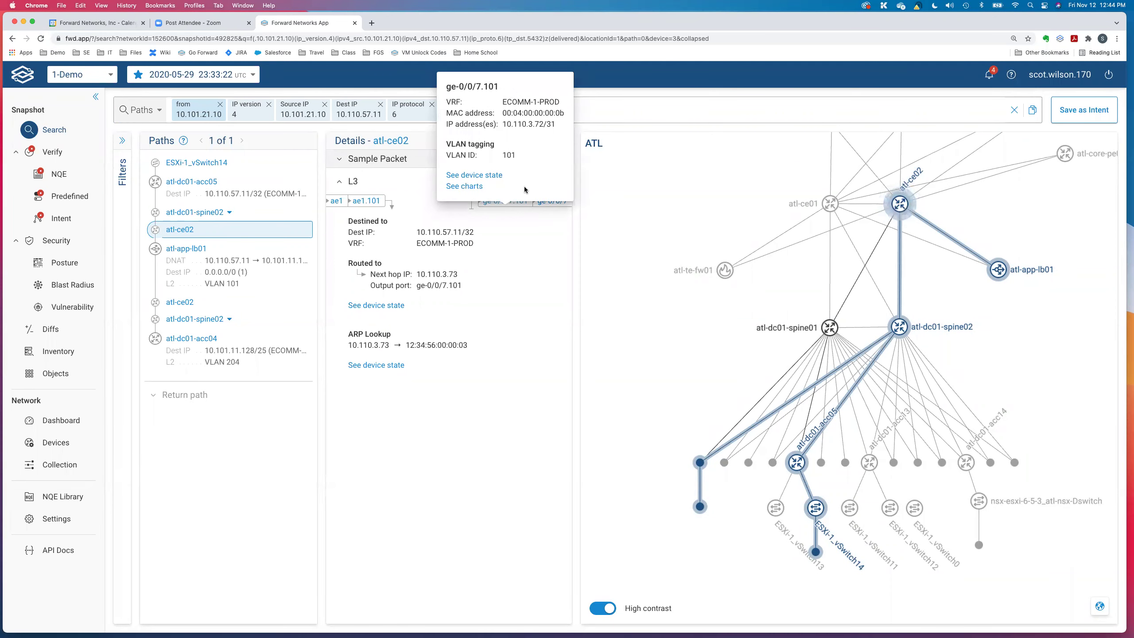
left_click(380, 306)
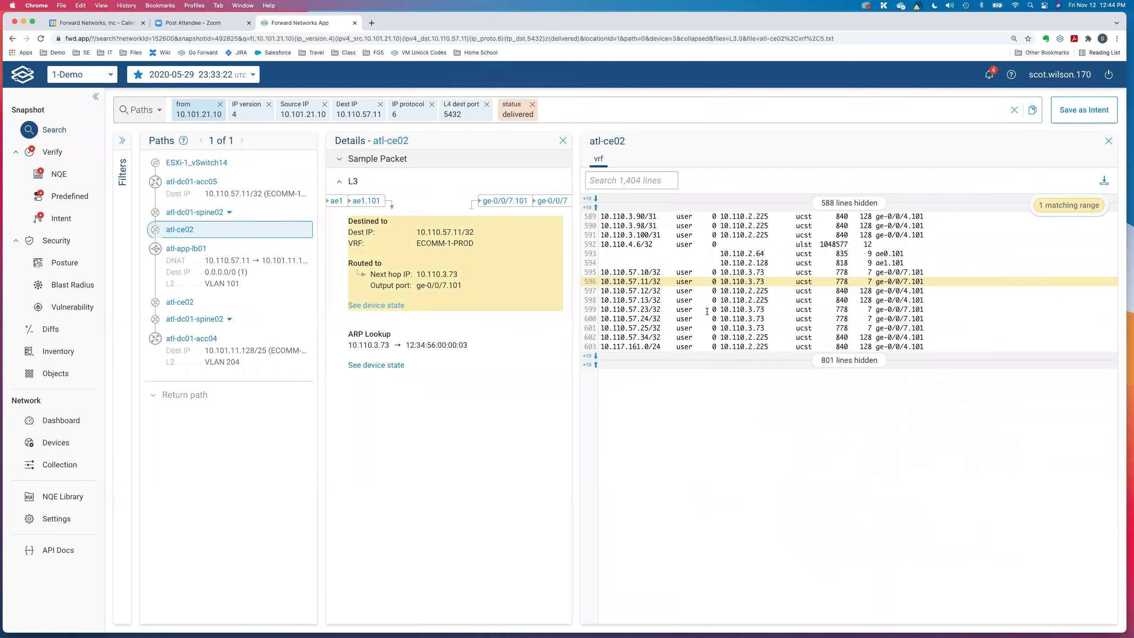
left_click_drag(923, 281, 602, 281)
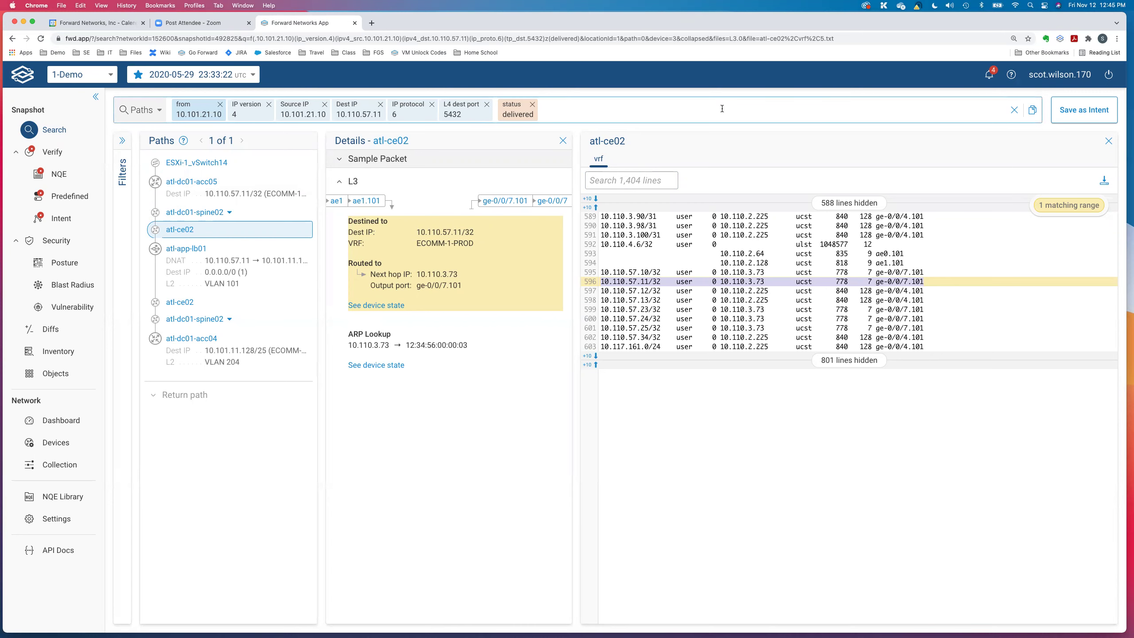
left_click(1107, 142)
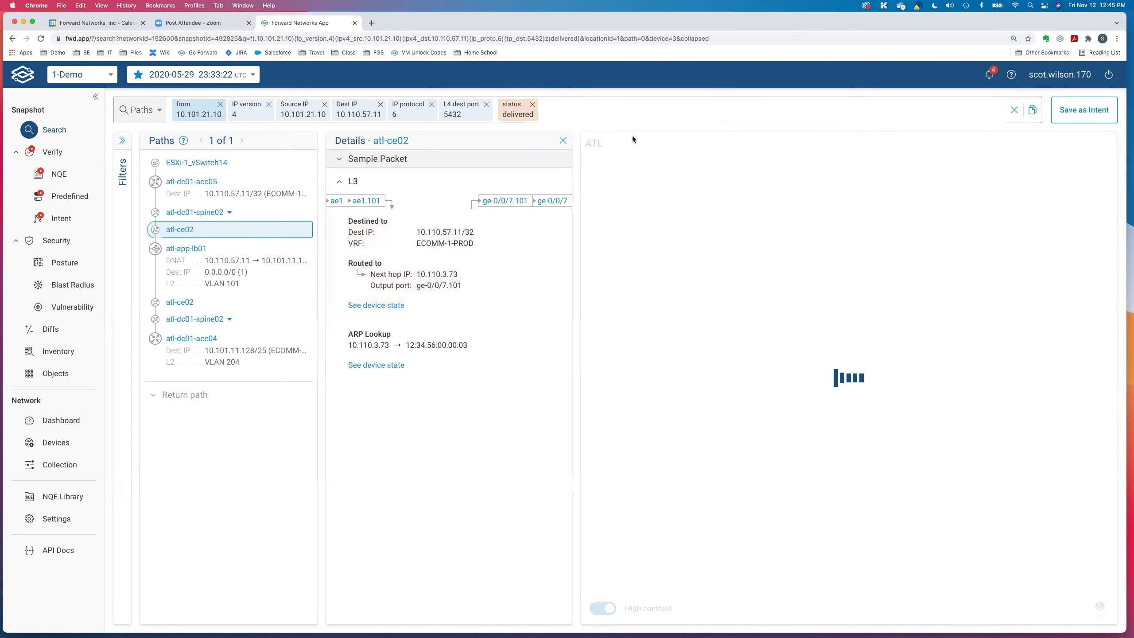
Try to restrict the path search to traffic going through Monitor, and remove that condition
left_click(561, 112)
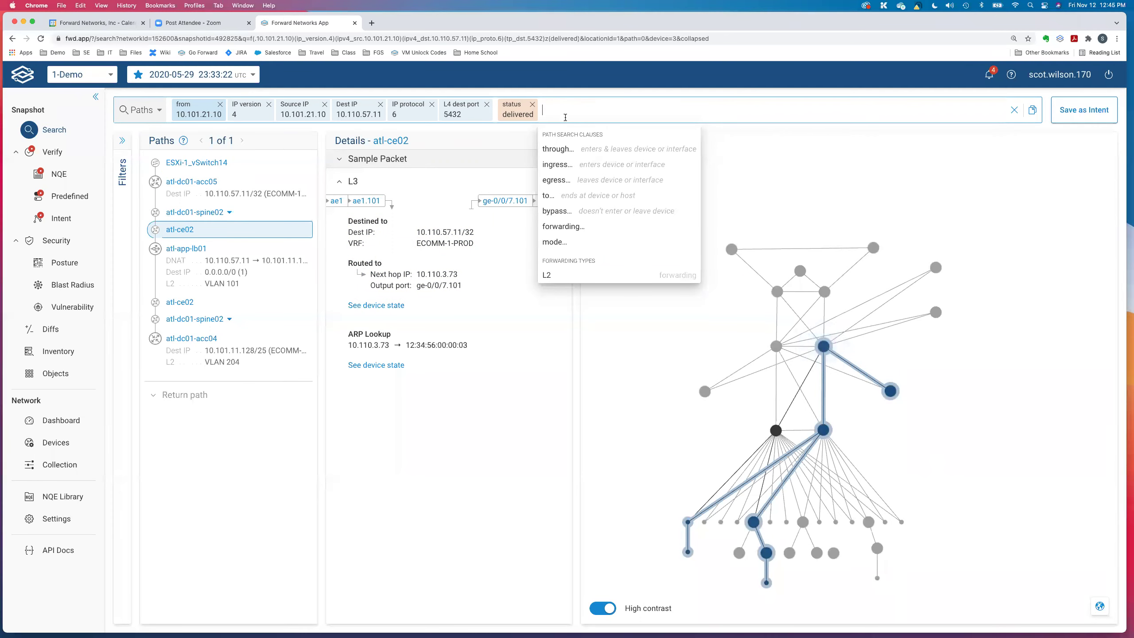
left_click(558, 148)
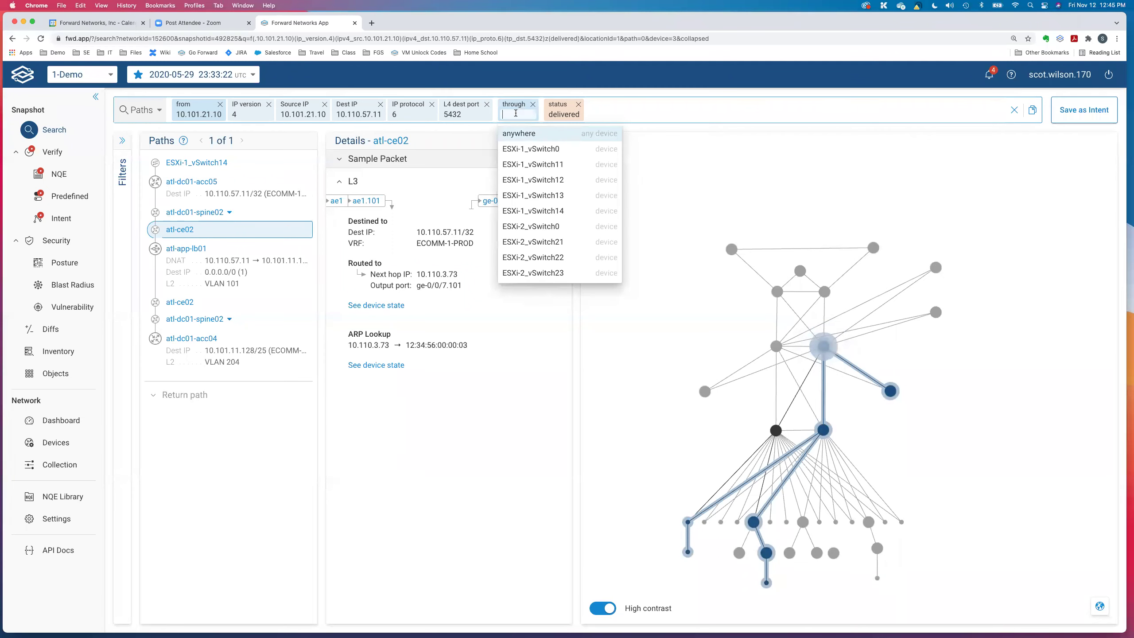
type("mon")
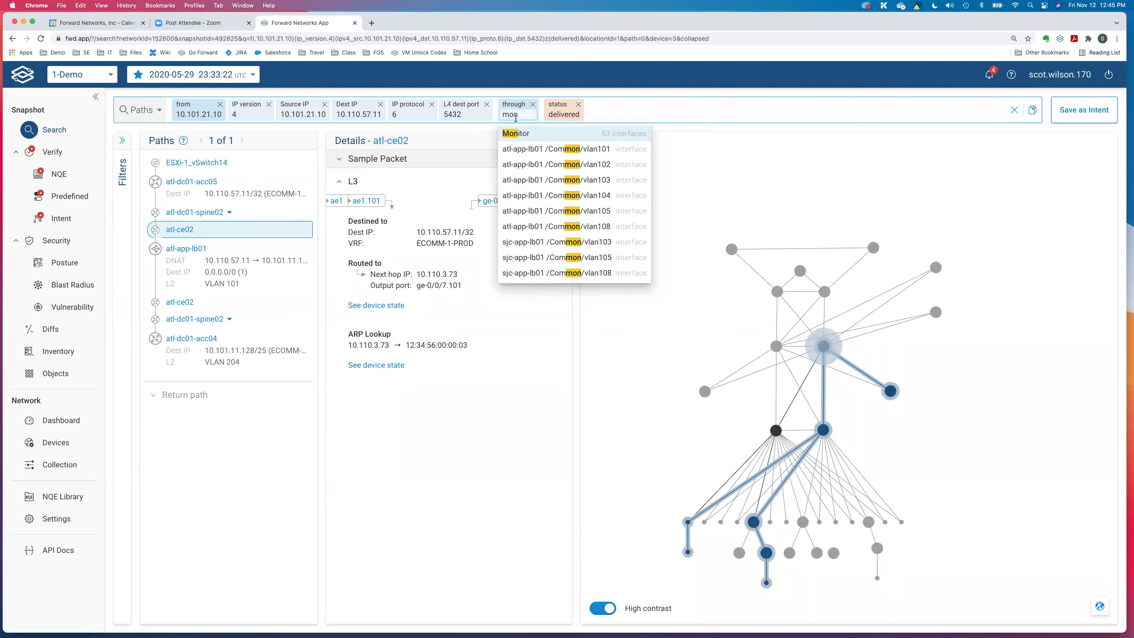
left_click(520, 136)
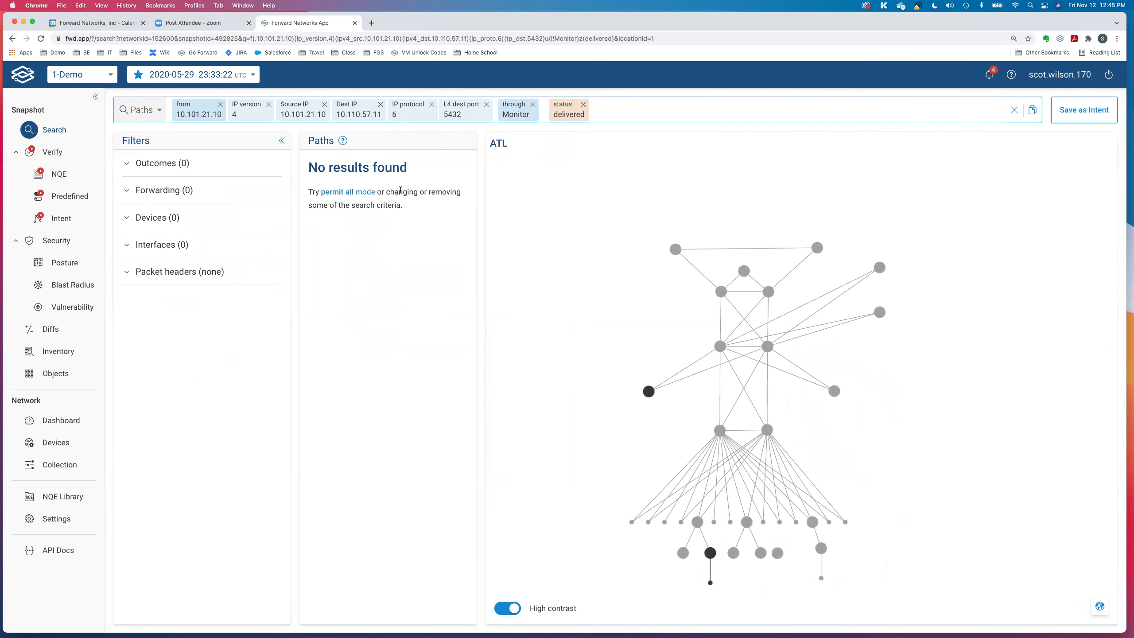
left_click(534, 105)
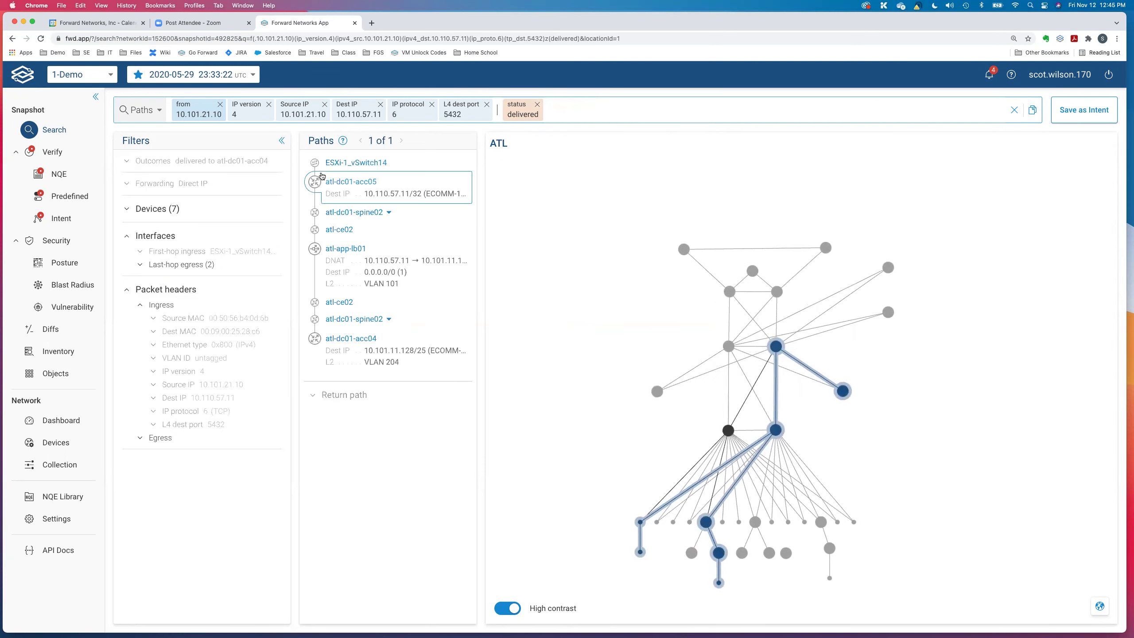
Inspect the hop details of atl-dc01-acc05 and return to the network map
left_click(324, 184)
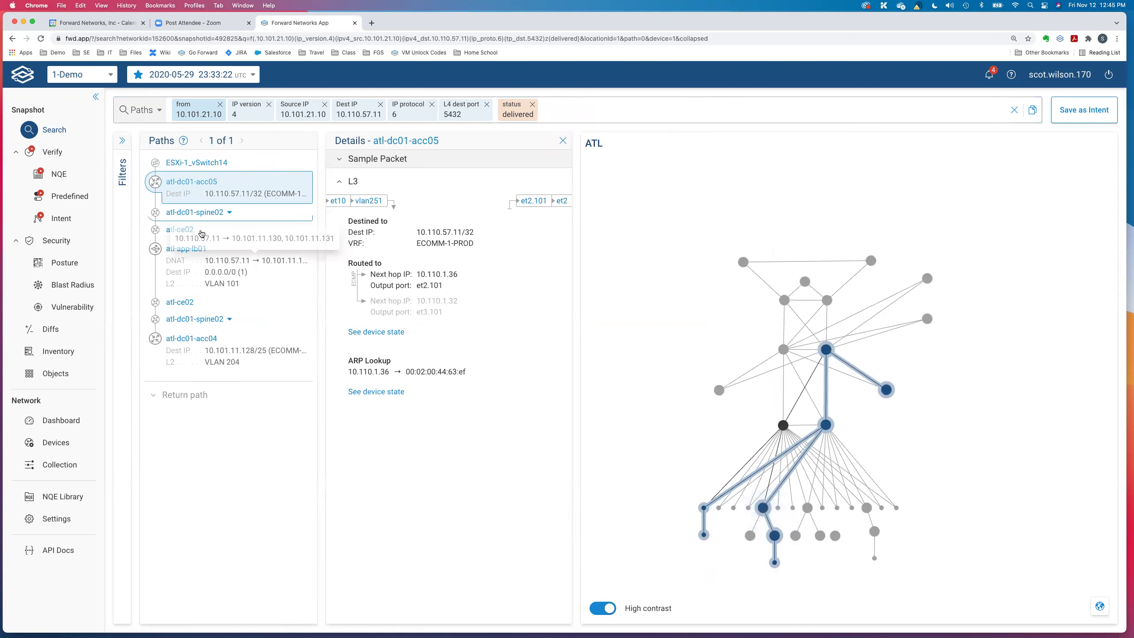
left_click(43, 130)
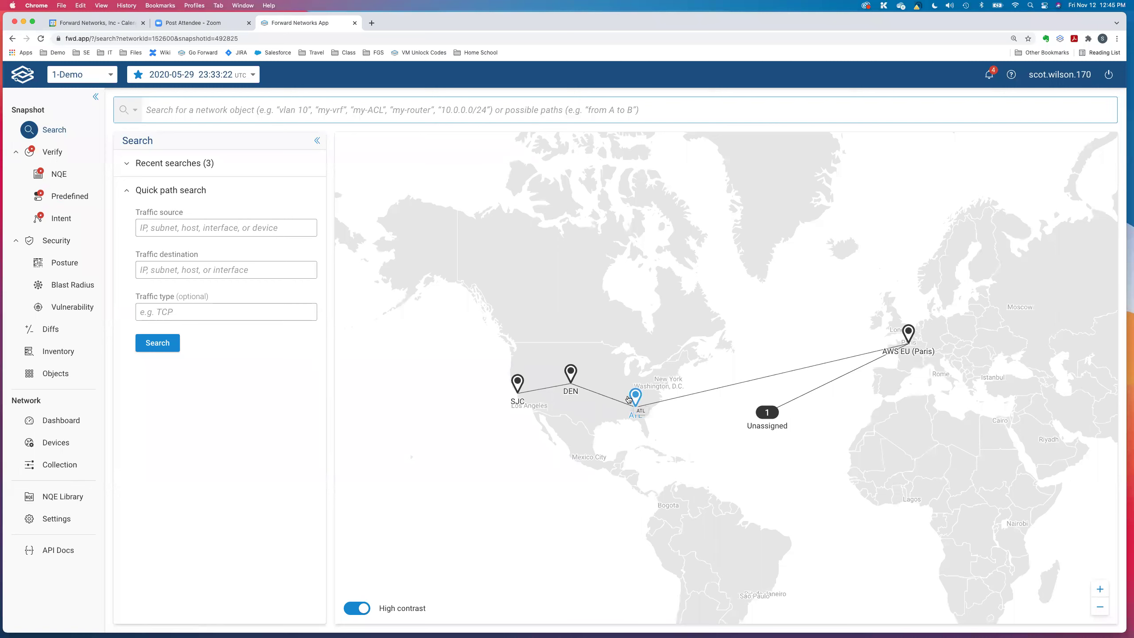
Open the ATL-SJC Policy Enforcement Point isolation check's diagnosis and inspect the device groups used in its through and bypass conditions
left_click(63, 221)
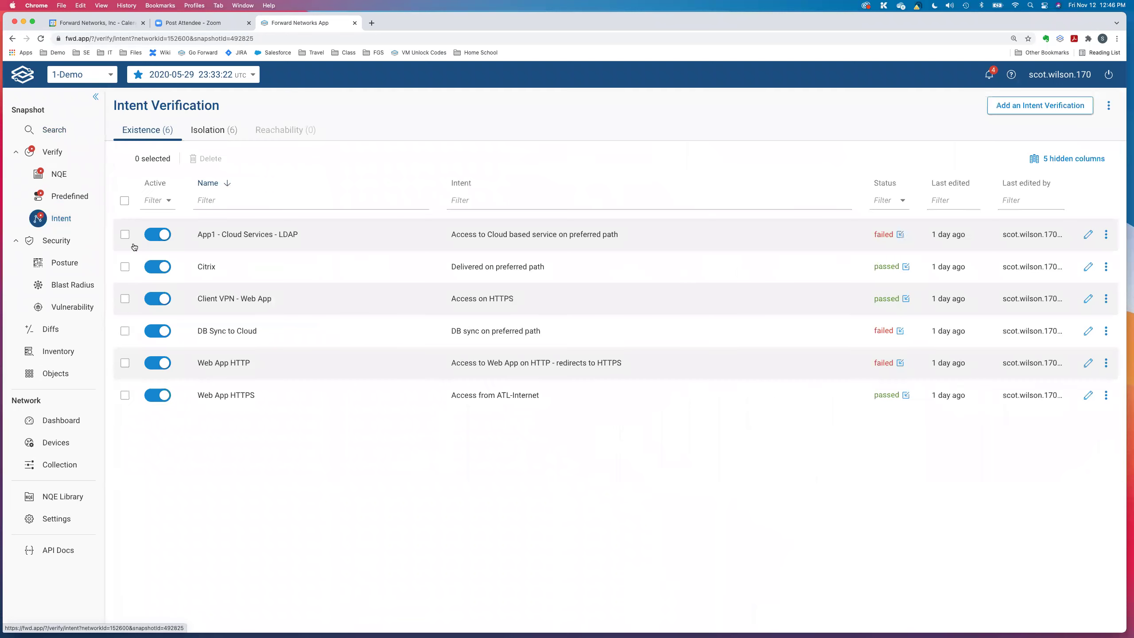
left_click(214, 135)
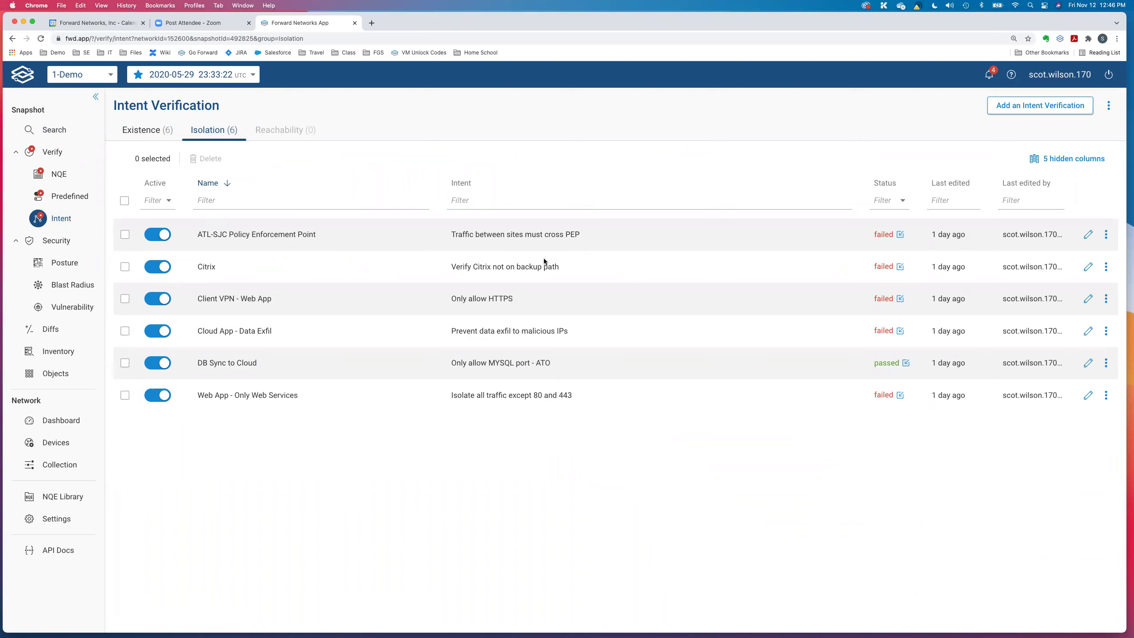
left_click(901, 235)
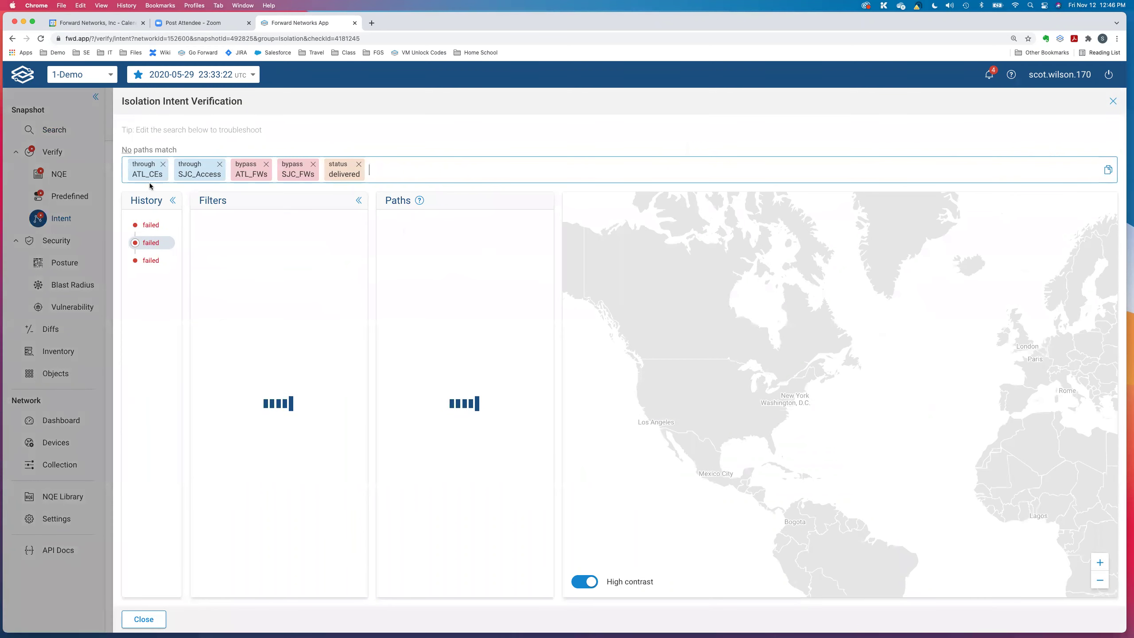
mouse_move(145, 174)
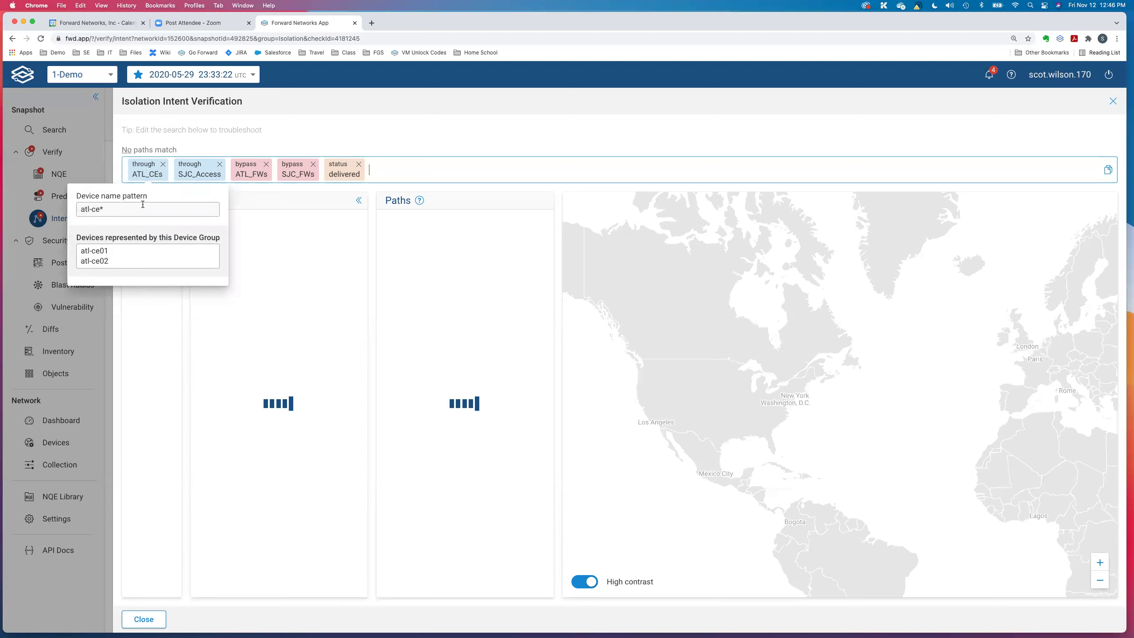
mouse_move(197, 169)
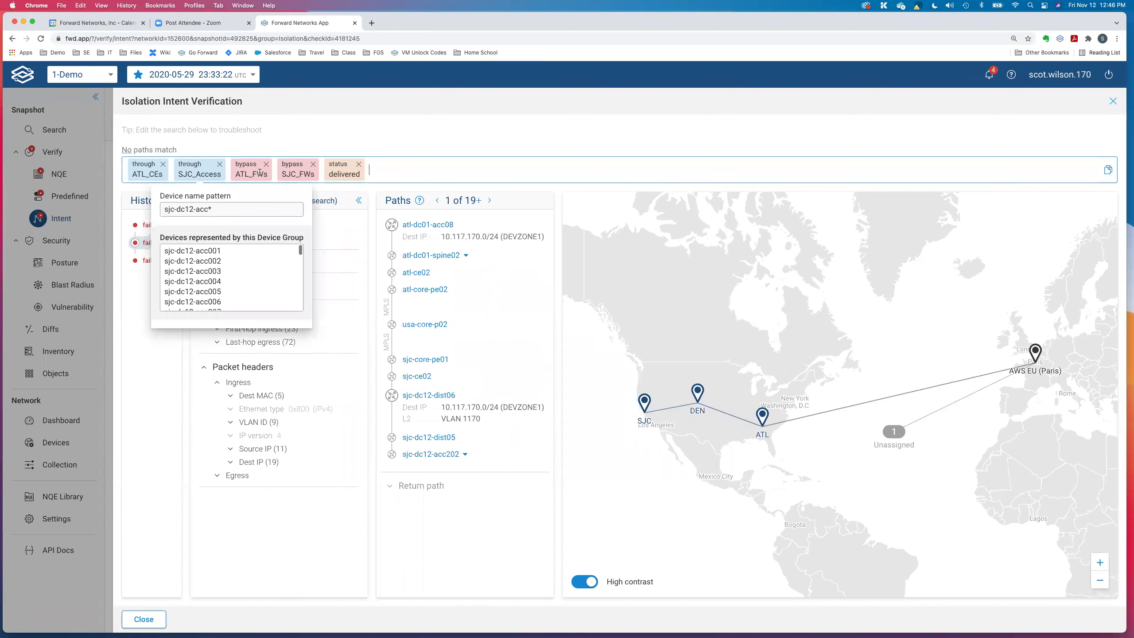
mouse_move(253, 171)
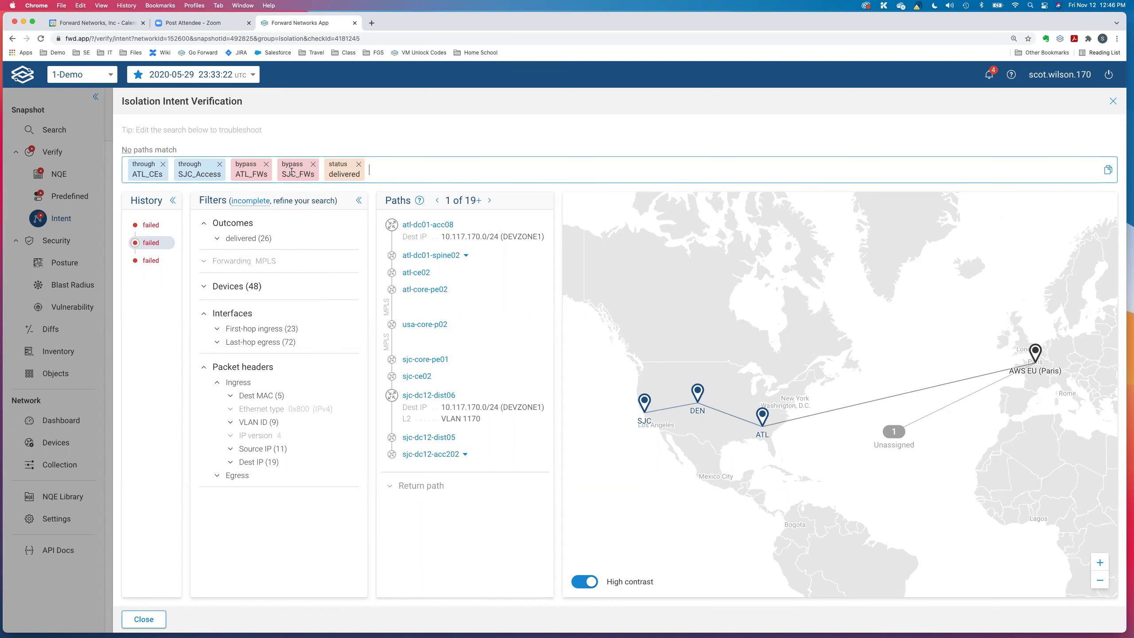
mouse_move(296, 170)
Examine the sample packet at the atl-dc01-acc08 hop of the violating path, and close the isolation check
left_click(450, 235)
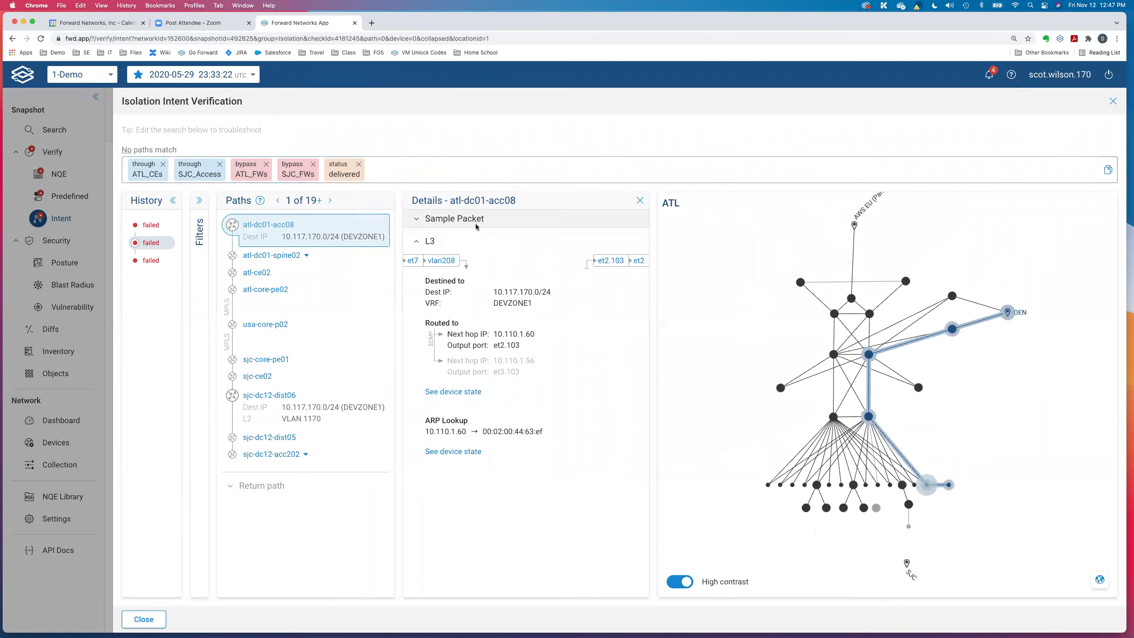
left_click(453, 221)
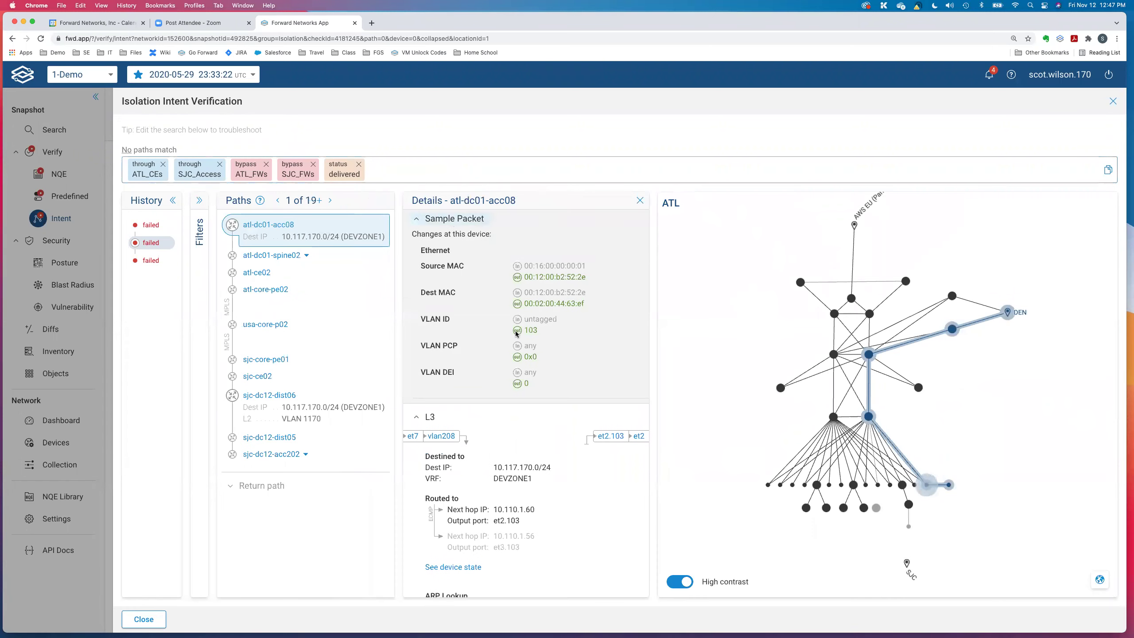
scroll(536, 343, "down", 2)
scroll(527, 302, "down", 1)
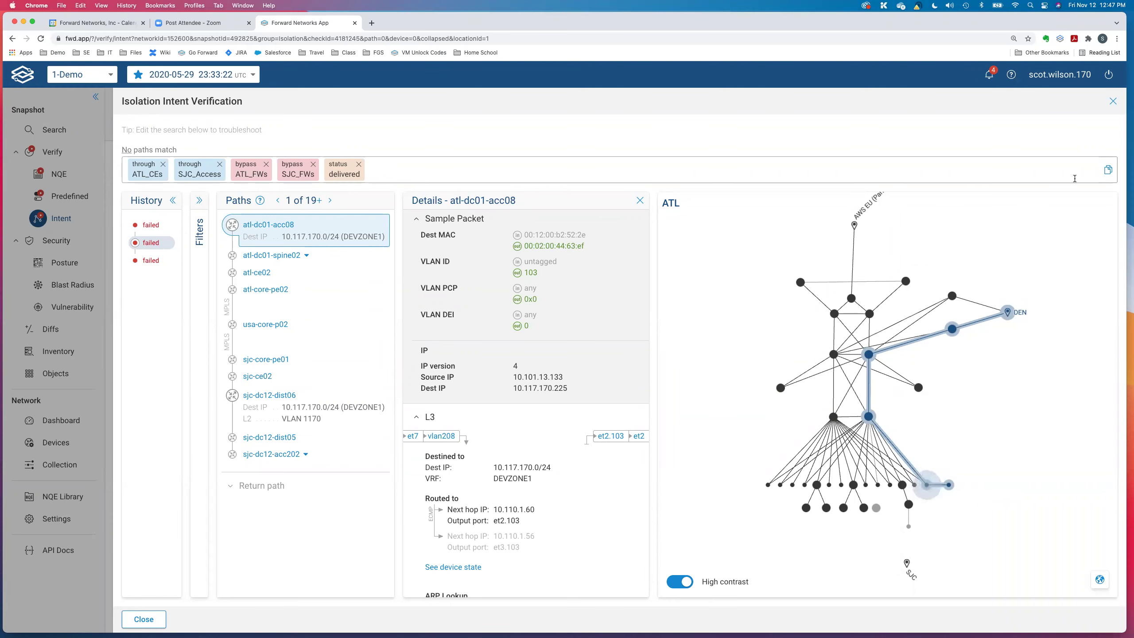
left_click(1111, 103)
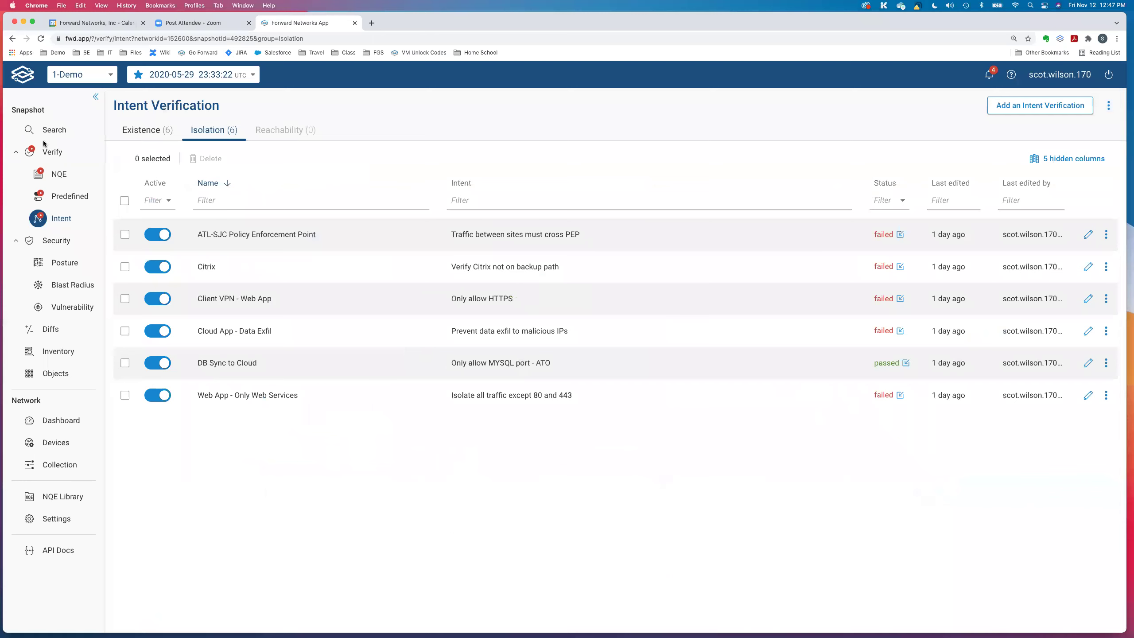
Open the network search page with the site map
left_click(50, 132)
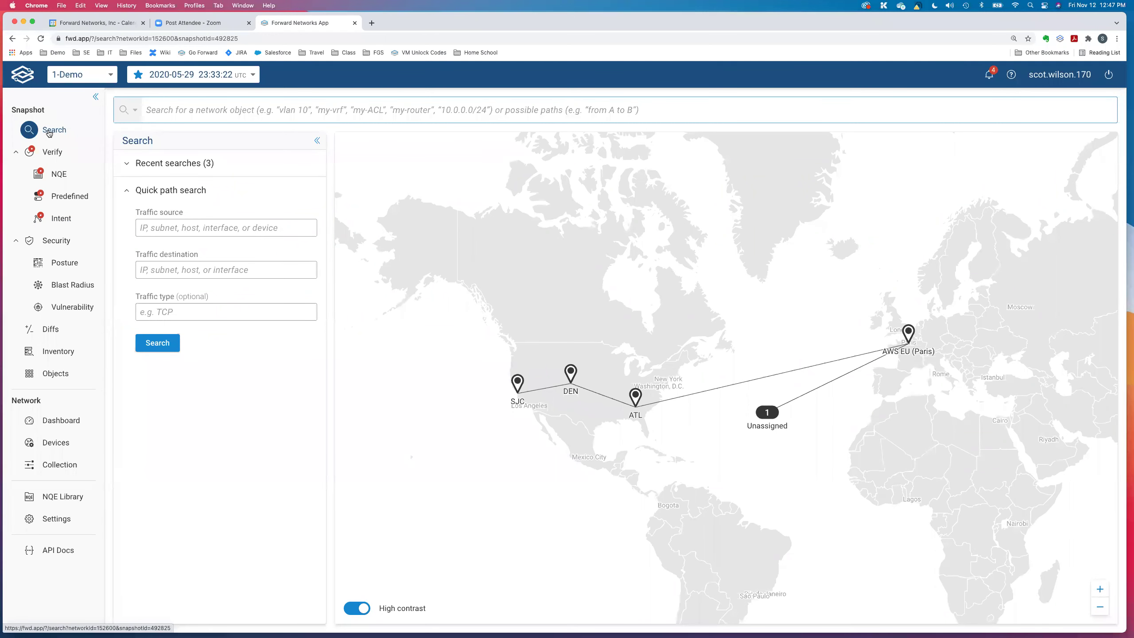
Search for all network paths that start from the internet device
left_click(162, 110)
type("from")
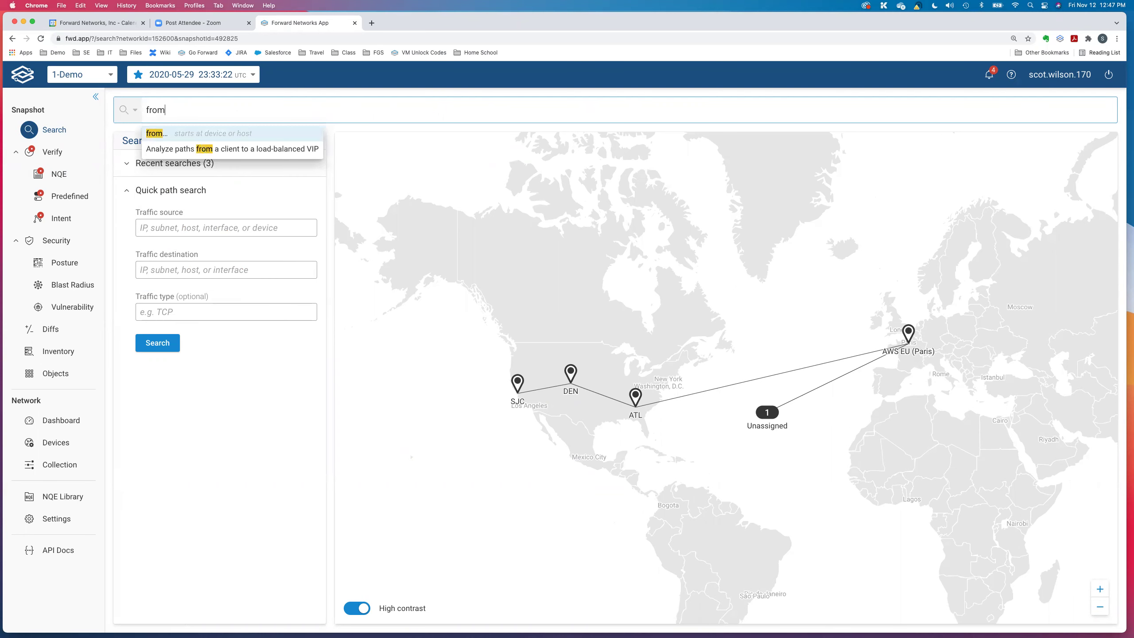
key("Return")
type("in")
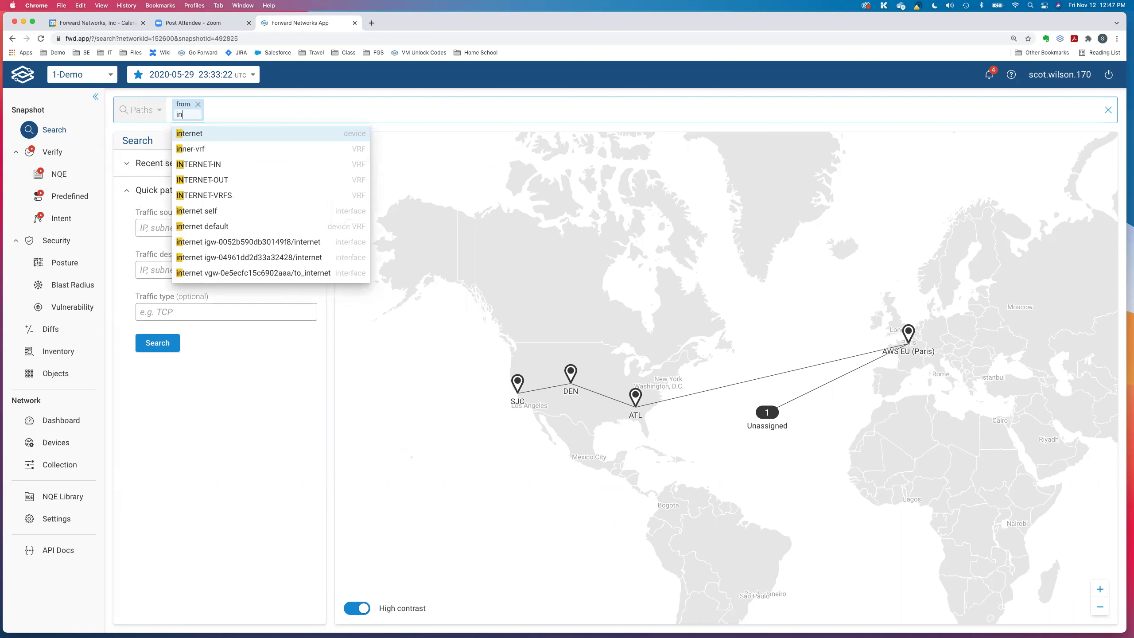
left_click(197, 134)
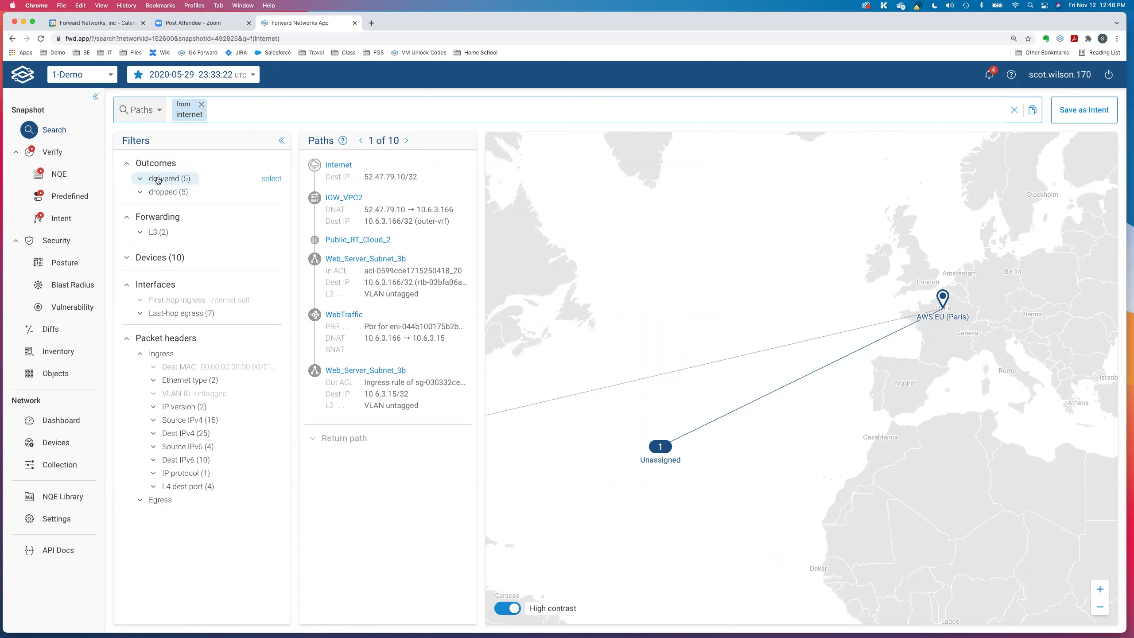
Restrict the internet path search to paths with status delivered, and select the AWS EU (Paris) site on the map
mouse_move(164, 200)
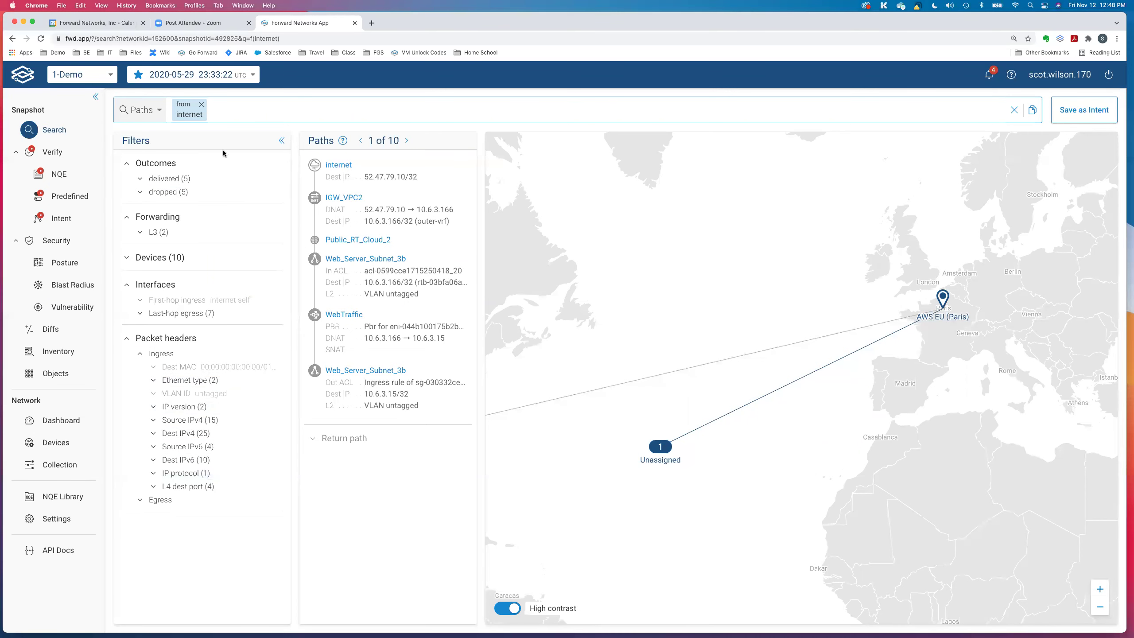
left_click(228, 115)
type("de")
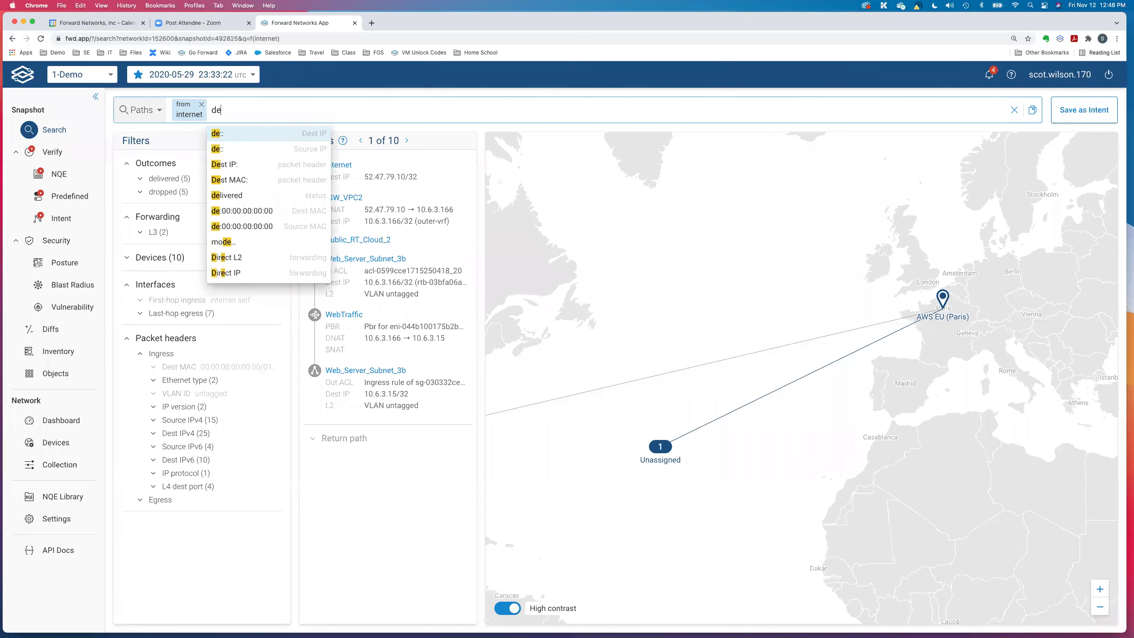
type("l")
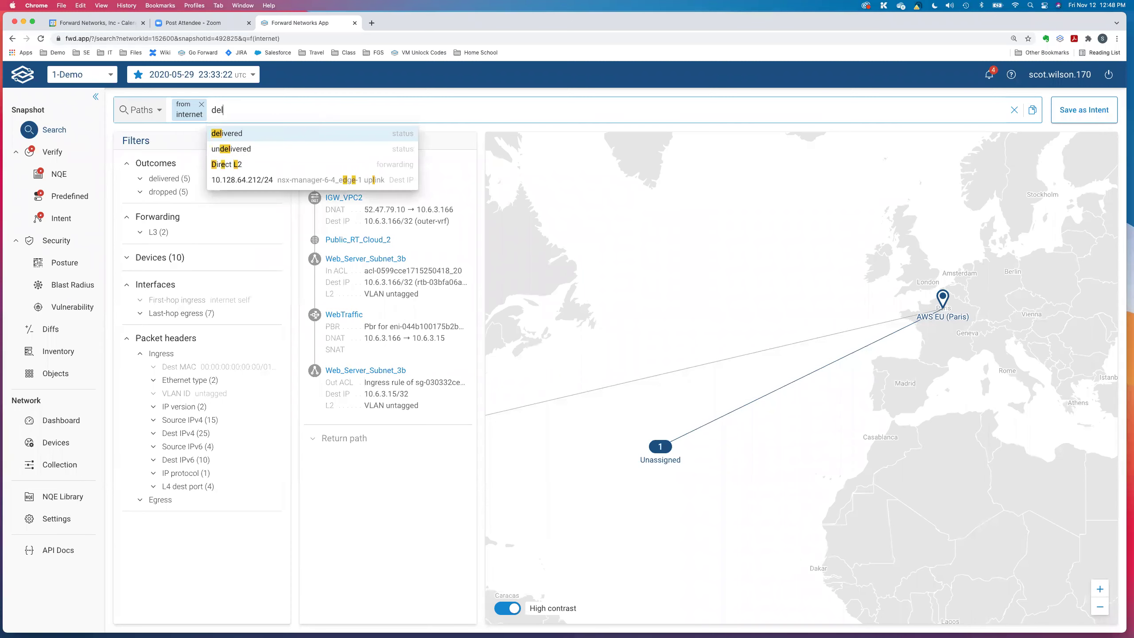
left_click(239, 136)
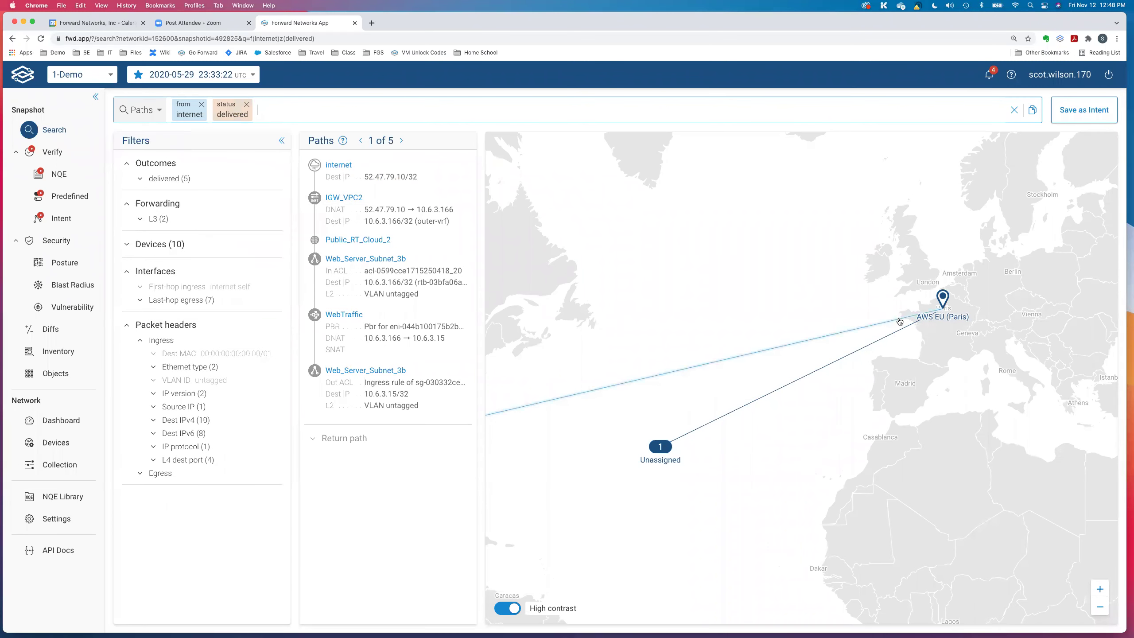
left_click(943, 299)
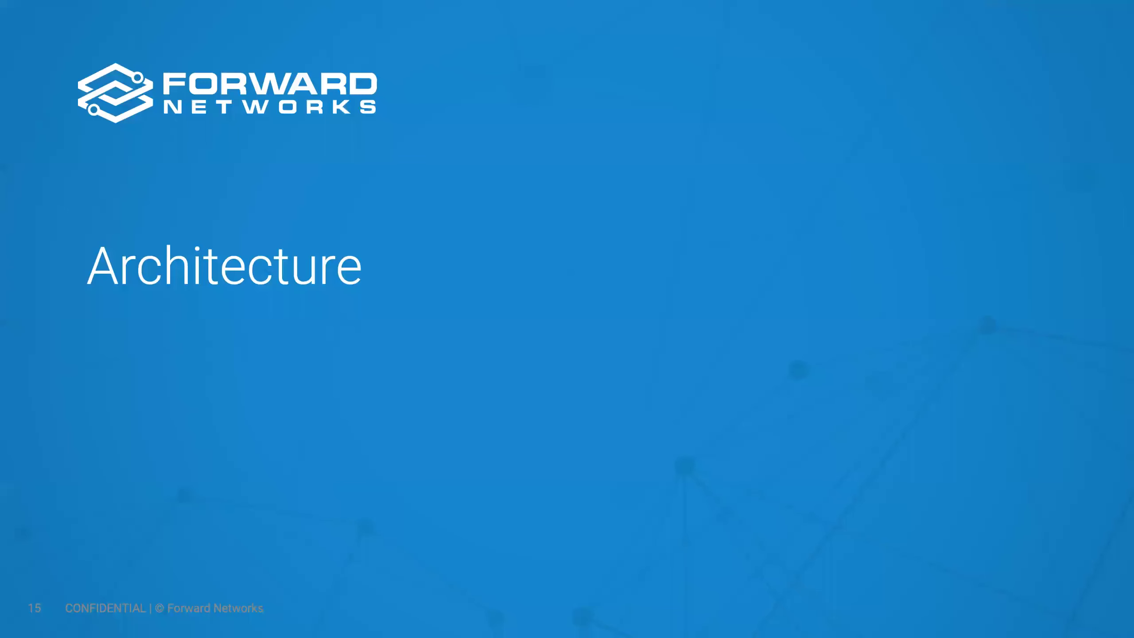
left_click(547, 342)
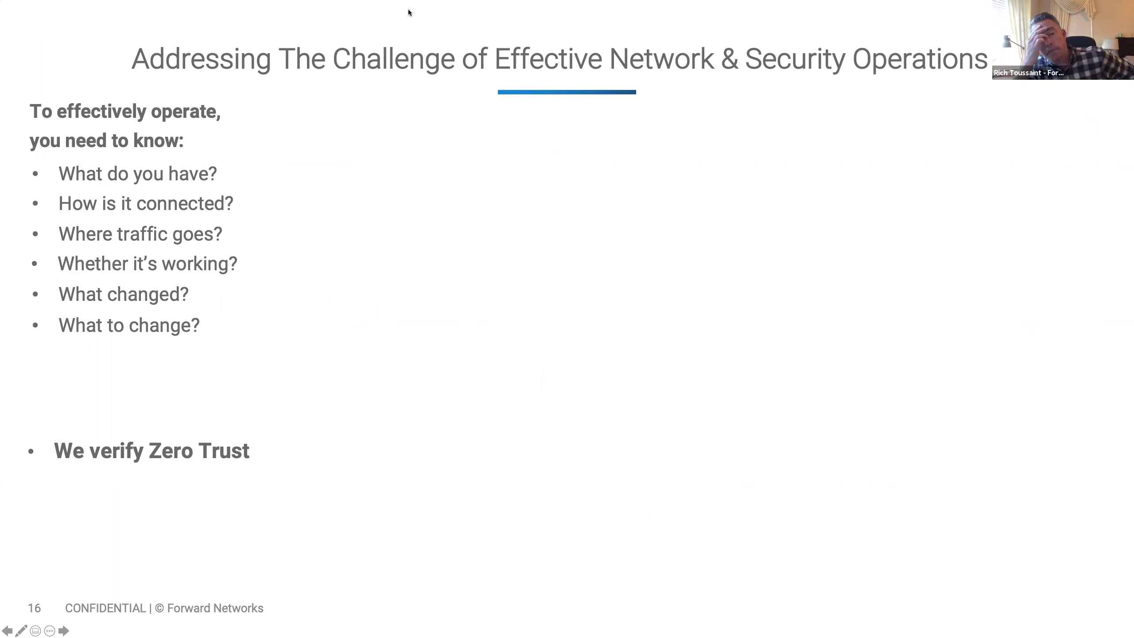
left_click(527, 221)
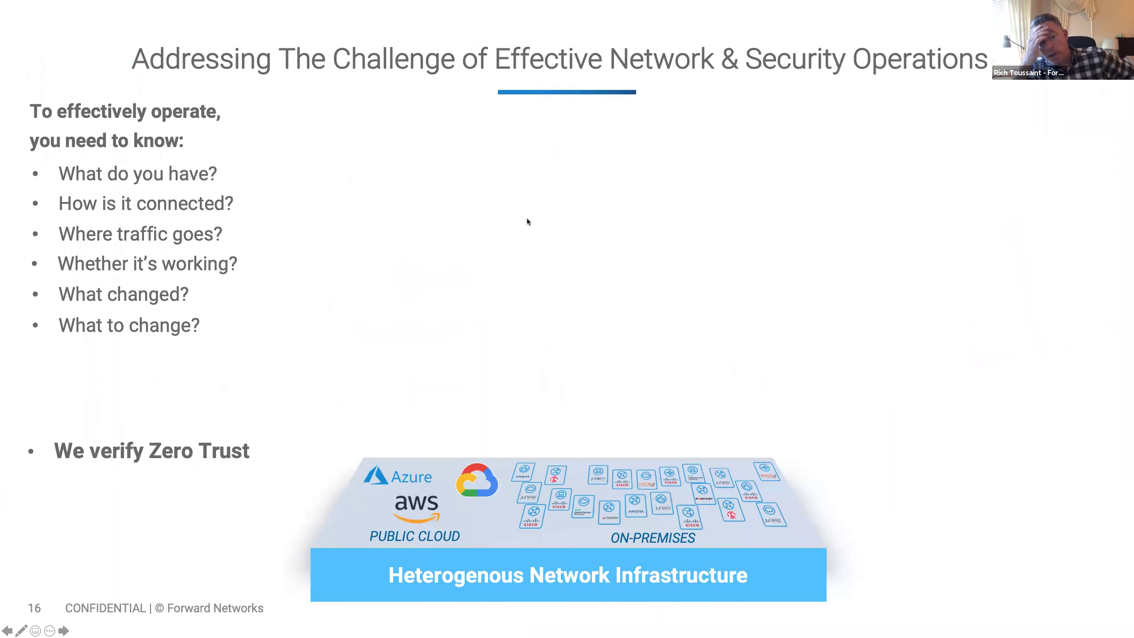